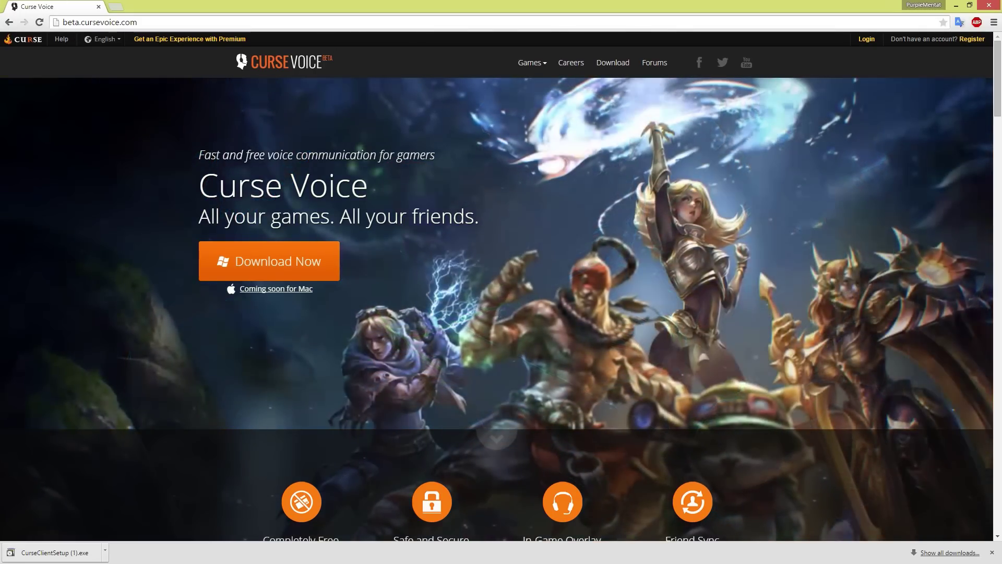
Download the Curse client installer from beta.cursevoice.com and dismiss the downloads bar
{"action": "key", "text": "ctrl+l"}
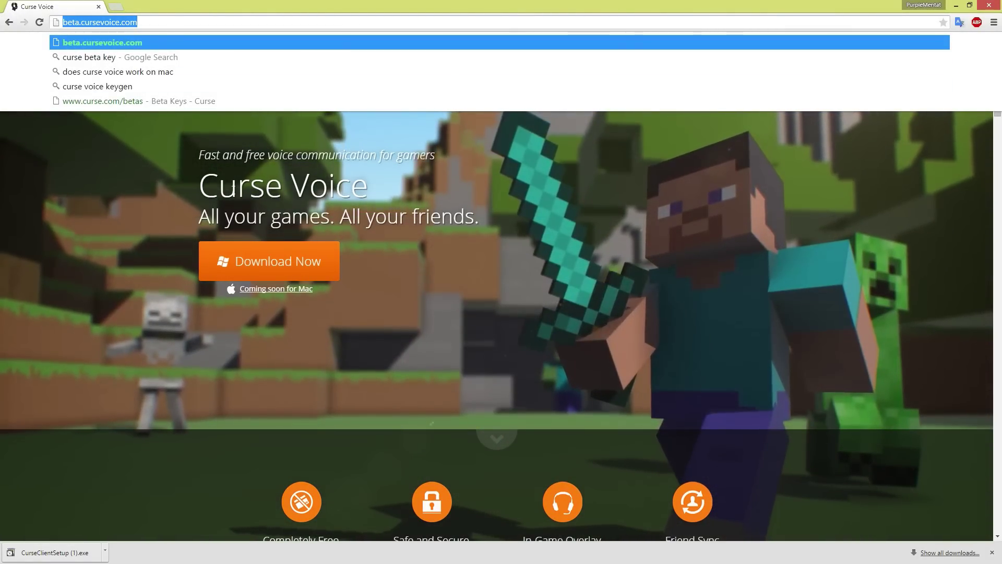
{"action": "left_click", "coordinate": [281, 256]}
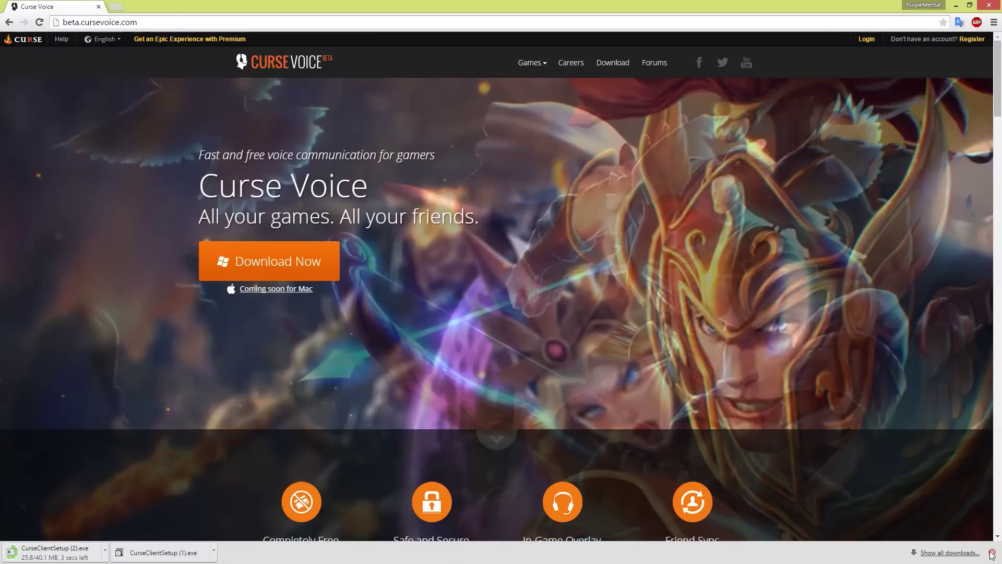
{"action": "left_click", "coordinate": [992, 552]}
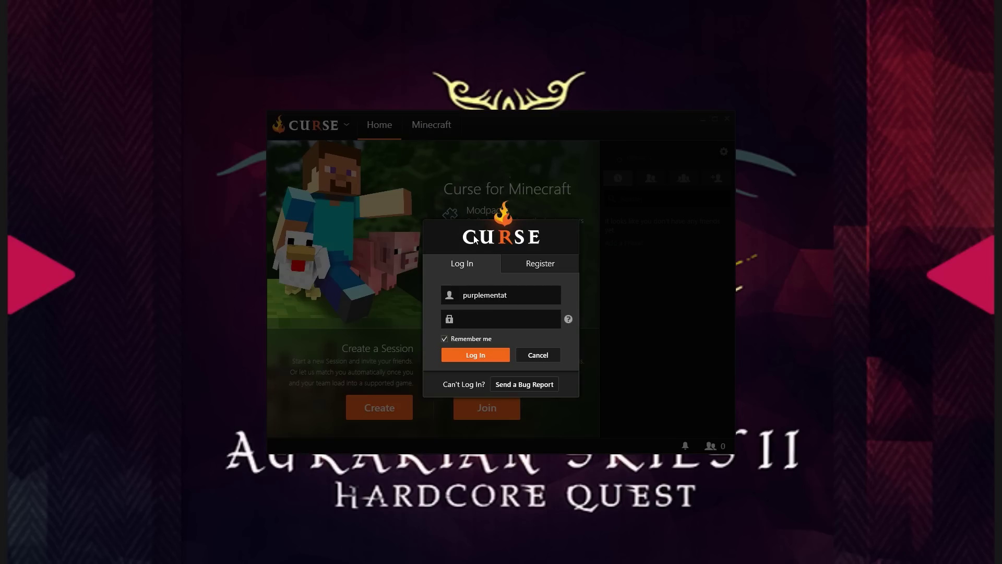
Compare the fields of the account registration form with the login form in the Curse sign-in dialog
{"action": "left_click", "coordinate": [518, 263]}
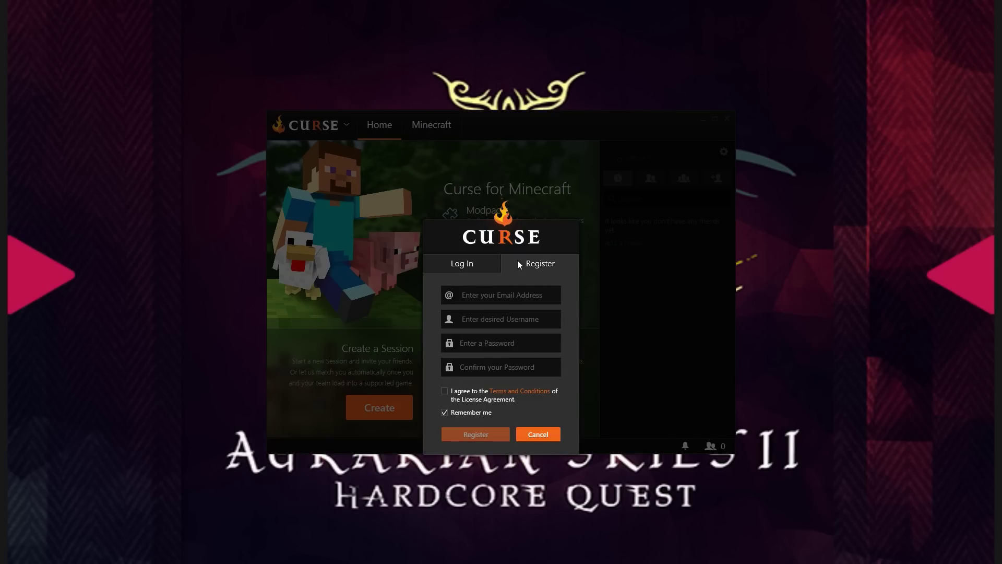
{"action": "left_click", "coordinate": [471, 267]}
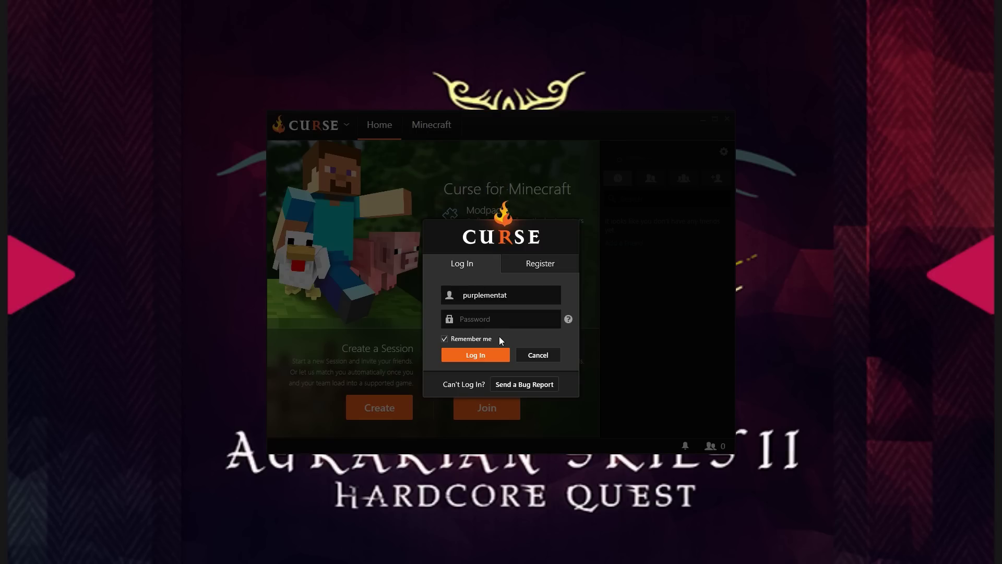
{"action": "left_click", "coordinate": [498, 319]}
{"action": "left_click", "coordinate": [540, 267]}
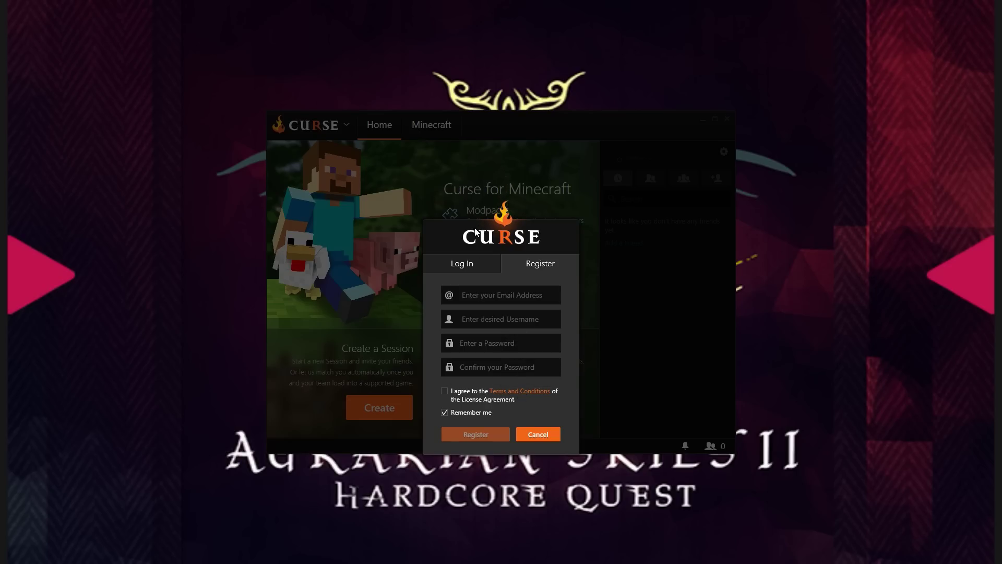
{"action": "left_click", "coordinate": [475, 266]}
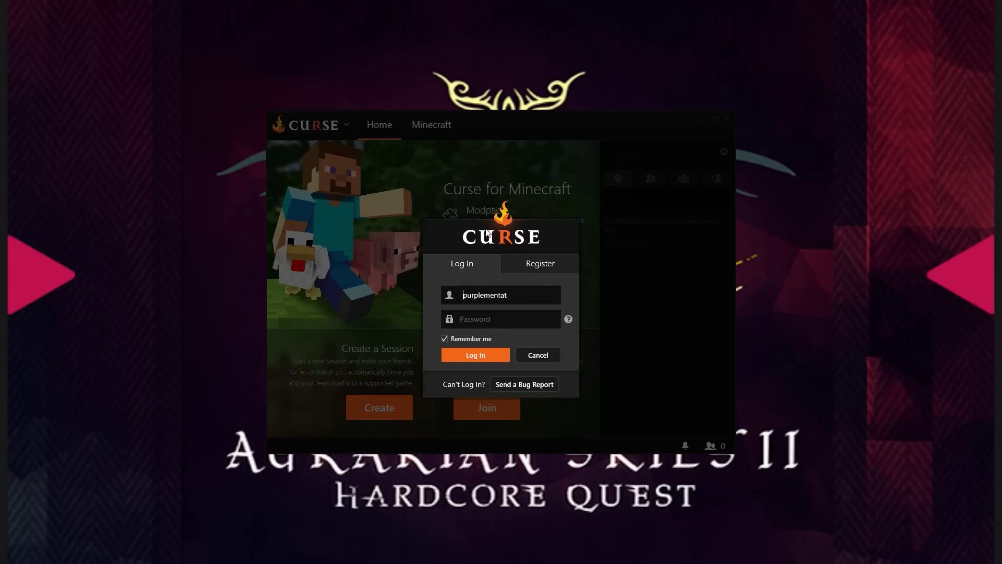
{"action": "left_click", "coordinate": [543, 263]}
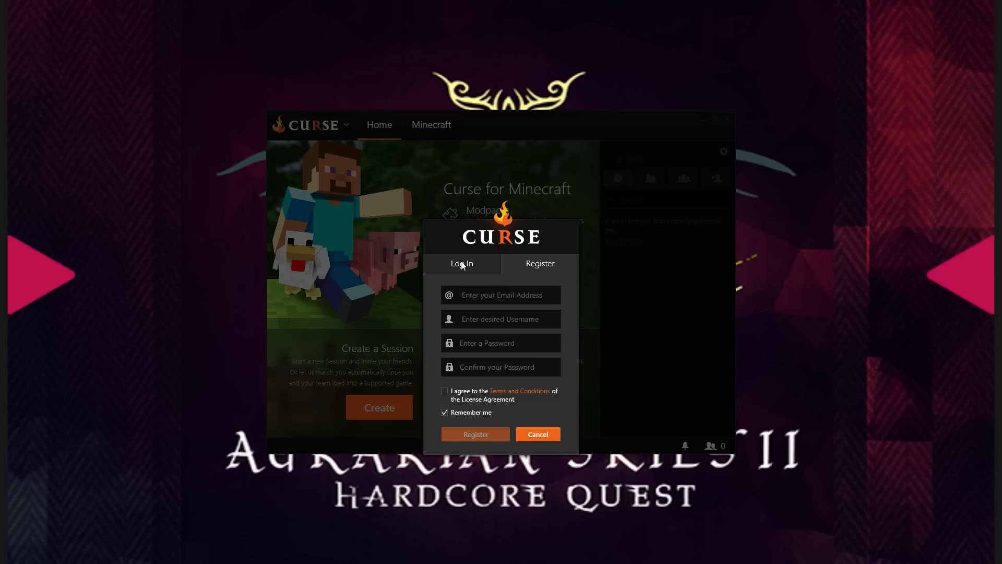
{"action": "left_click", "coordinate": [485, 262]}
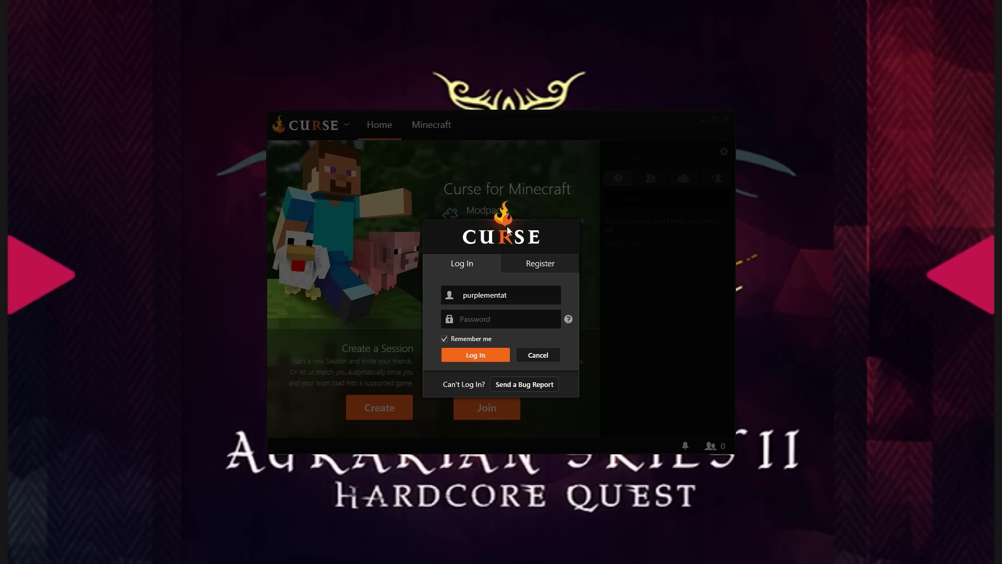
{"action": "left_click", "coordinate": [525, 261]}
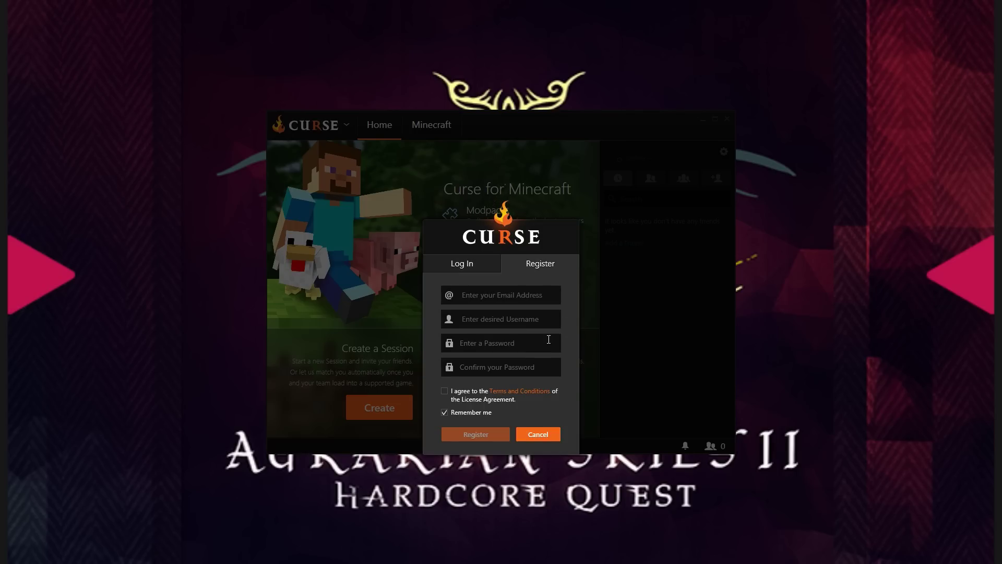
{"action": "left_click", "coordinate": [459, 263]}
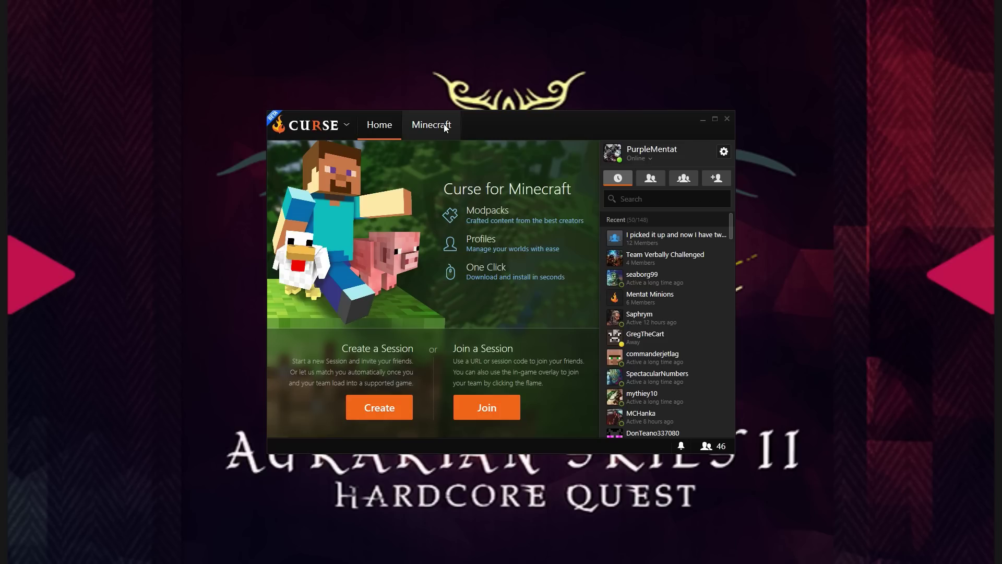
Open the Curse settings and examine which optional plugins are enabled
{"action": "left_click", "coordinate": [324, 127]}
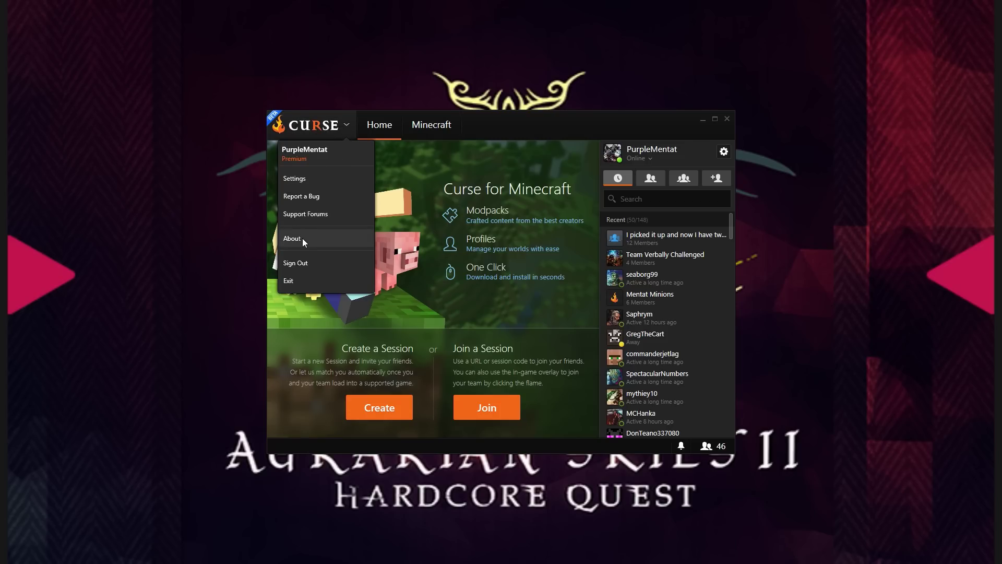
{"action": "left_click", "coordinate": [295, 178]}
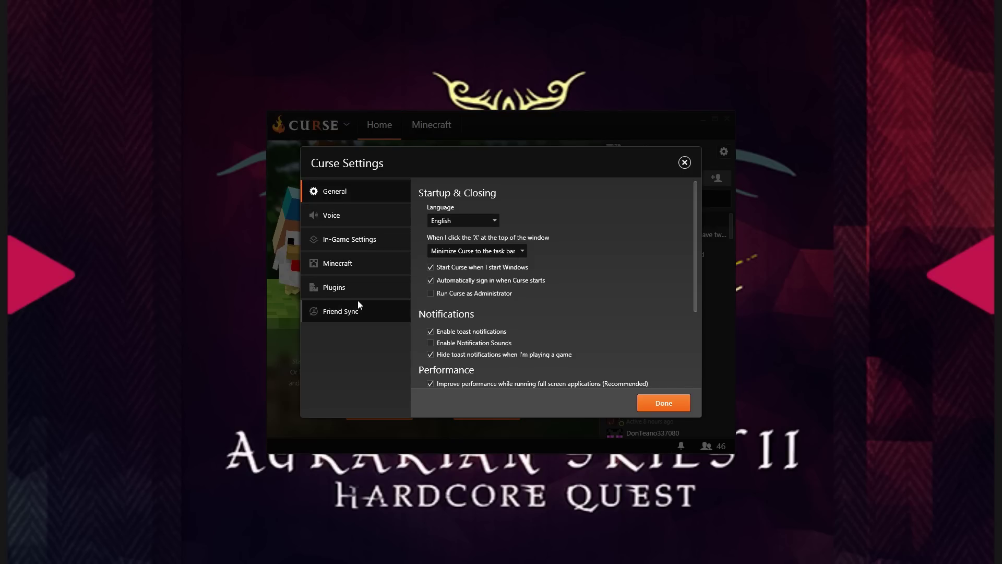
{"action": "left_click", "coordinate": [355, 284]}
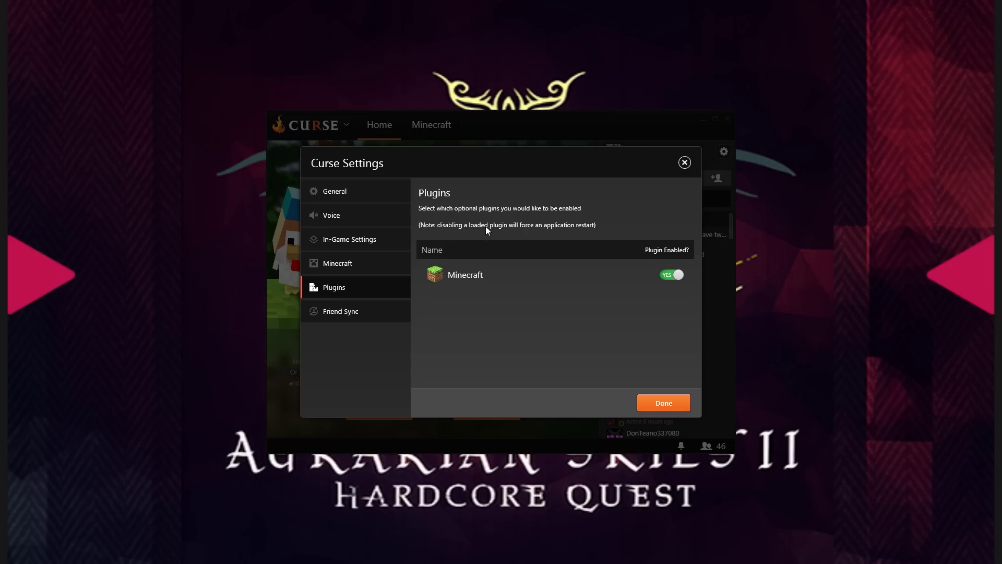
Review the Minecraft settings for preferred release, desktop resolution, memory allocation and advanced Java arguments, and close the settings
{"action": "left_click", "coordinate": [361, 264]}
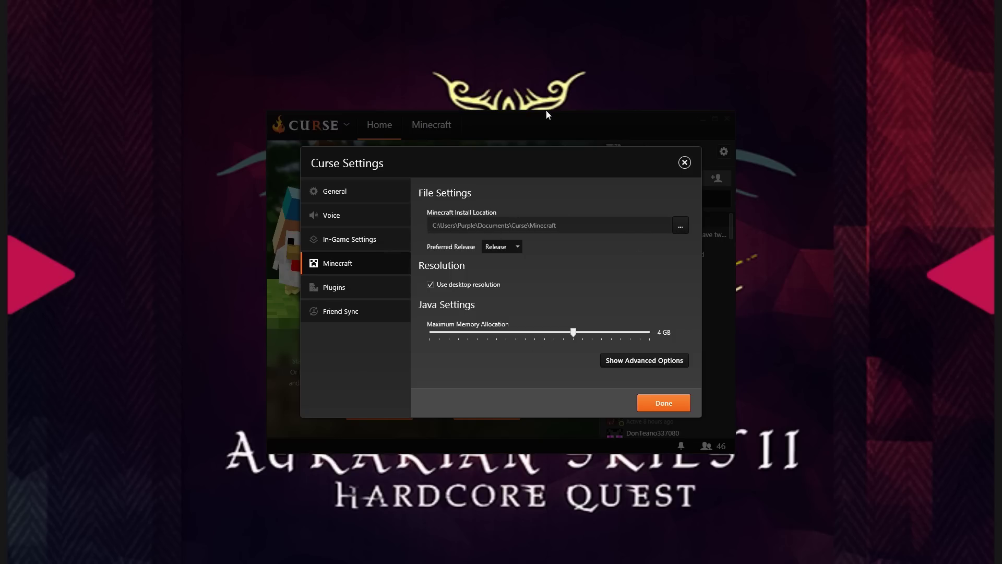
{"action": "left_click", "coordinate": [503, 247]}
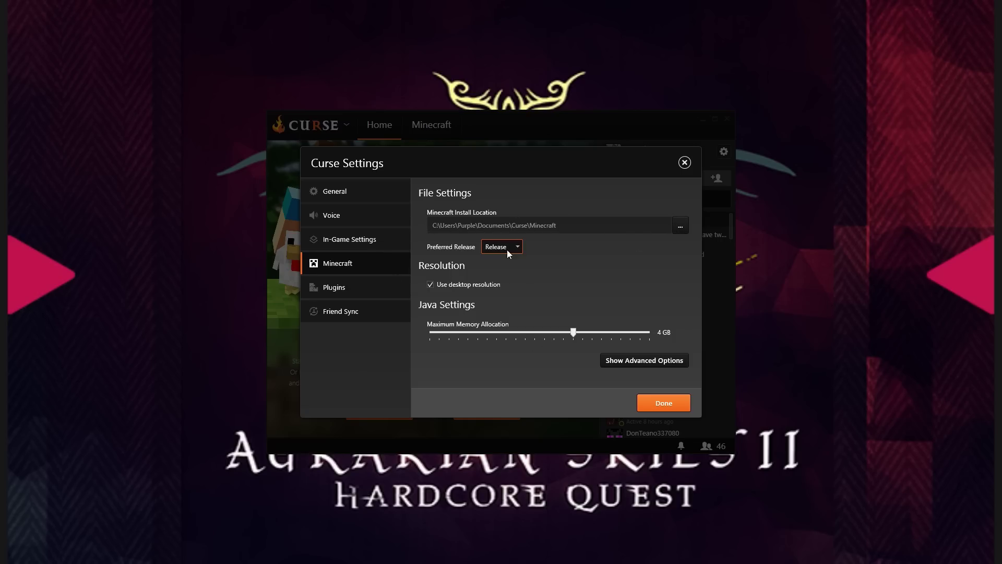
{"action": "left_click", "coordinate": [460, 284]}
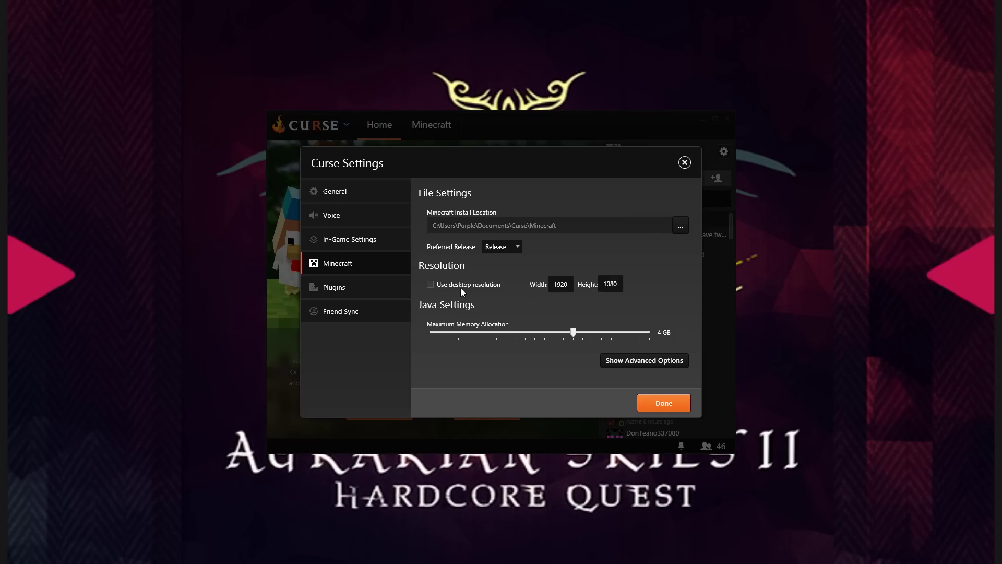
{"action": "left_click", "coordinate": [452, 285]}
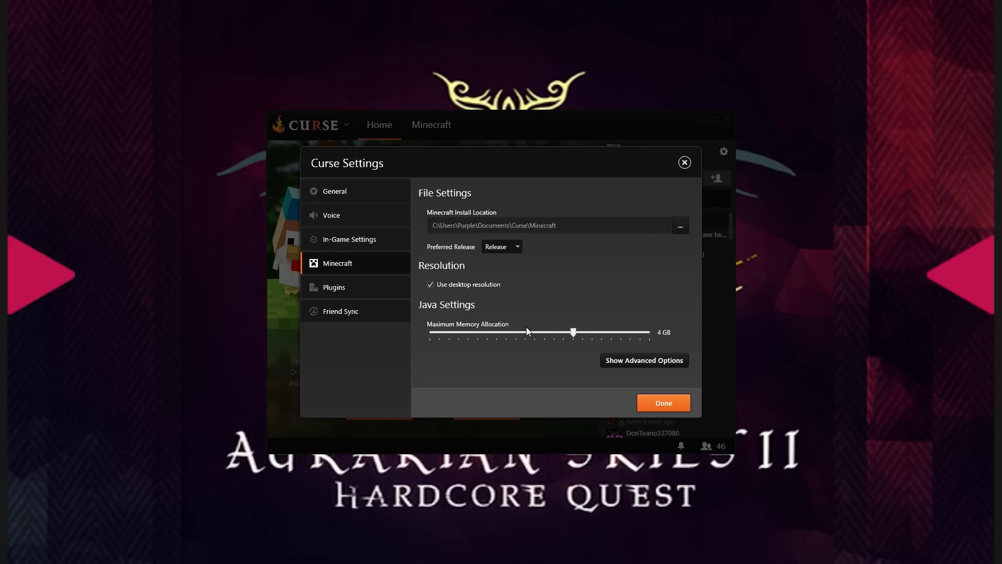
{"action": "left_click", "coordinate": [666, 361]}
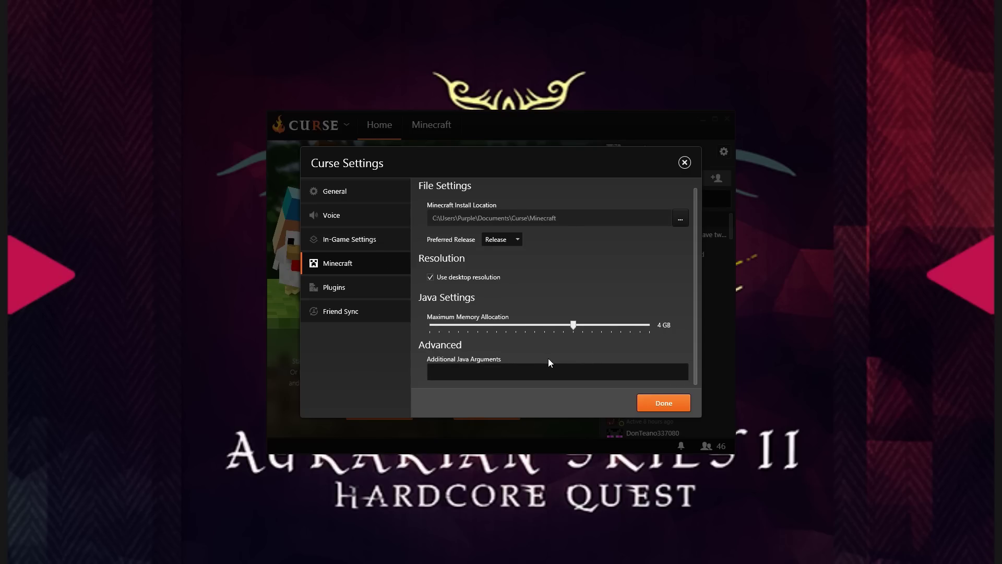
{"action": "key", "text": "Escape"}
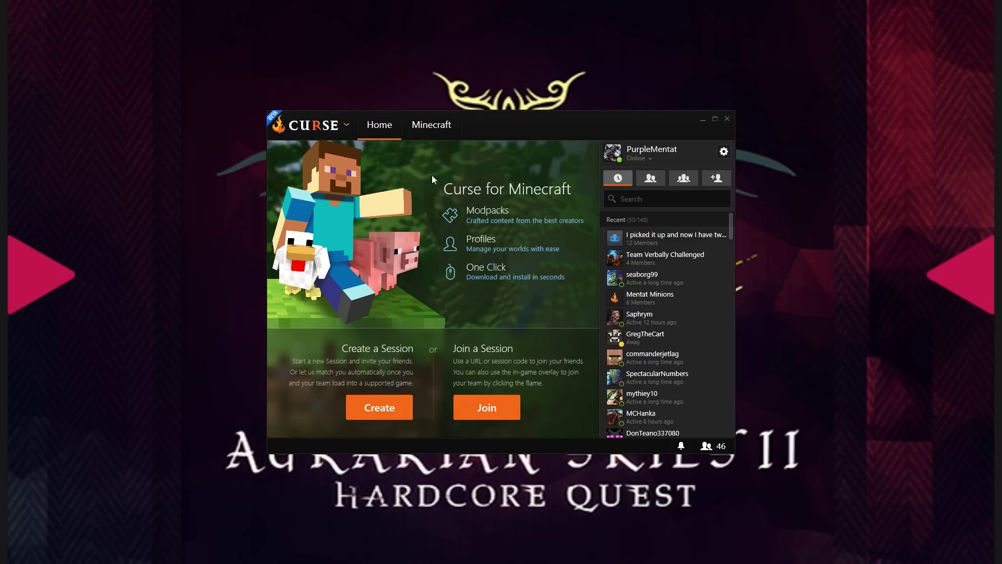
Open the catalogue of installable Minecraft modpacks and maximize the Curse window
{"action": "left_click", "coordinate": [431, 124]}
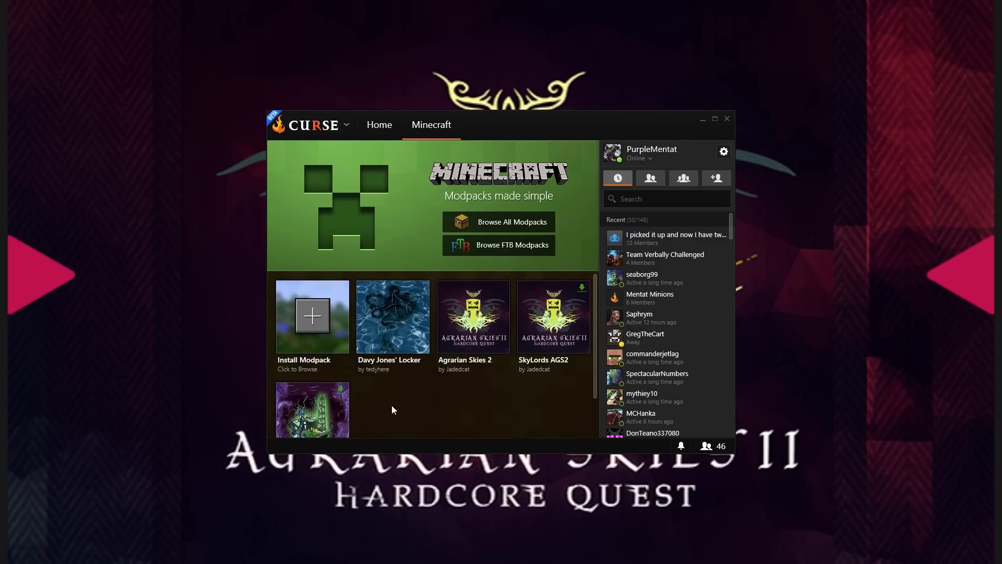
{"action": "scroll", "coordinate": [534, 394], "scroll_direction": "down", "scroll_amount": 1}
{"action": "scroll", "coordinate": [534, 390], "scroll_direction": "up", "scroll_amount": 1}
{"action": "scroll", "coordinate": [534, 389], "scroll_direction": "down", "scroll_amount": 1}
{"action": "scroll", "coordinate": [425, 362], "scroll_direction": "up", "scroll_amount": 1}
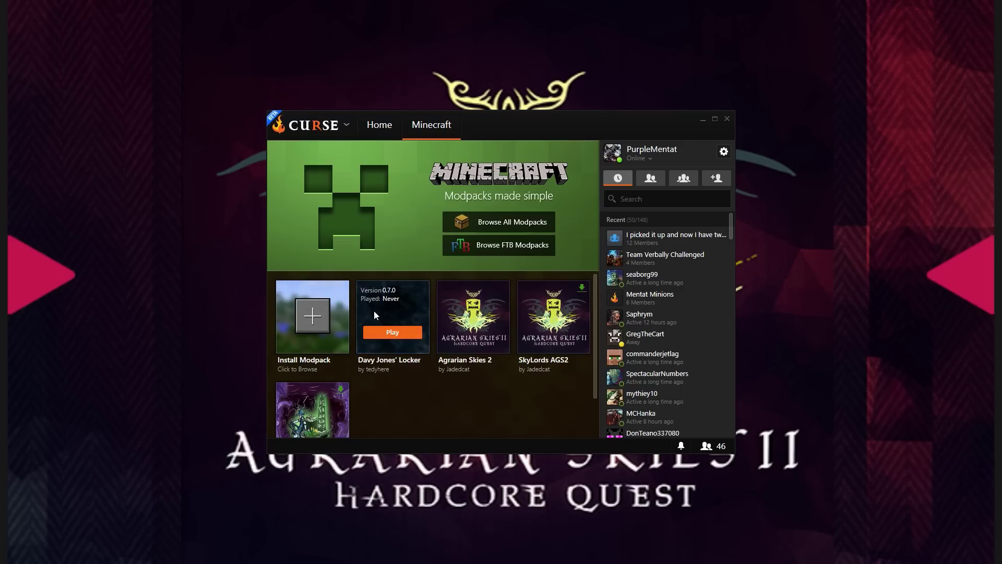
{"action": "left_click", "coordinate": [308, 312]}
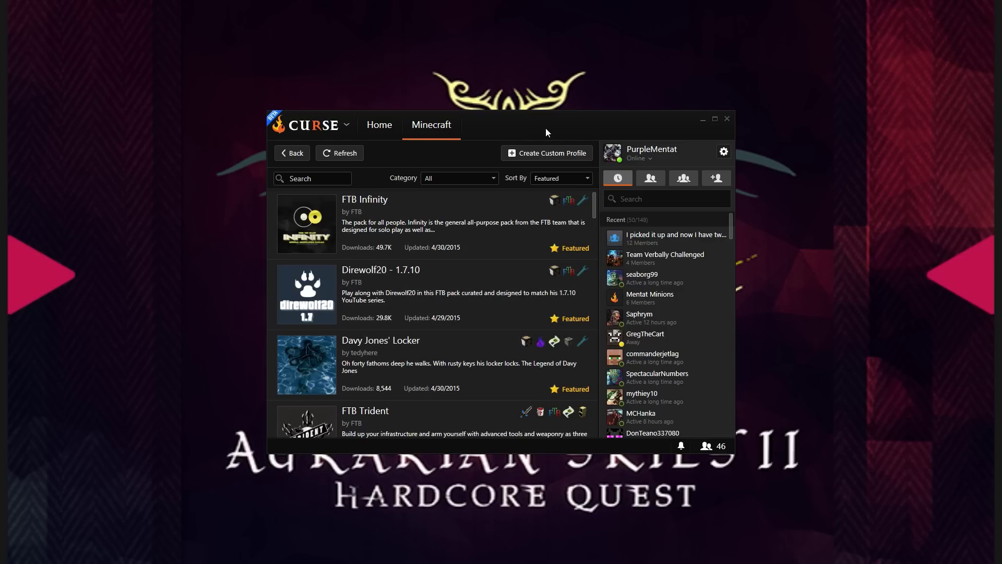
{"action": "left_click", "coordinate": [715, 120]}
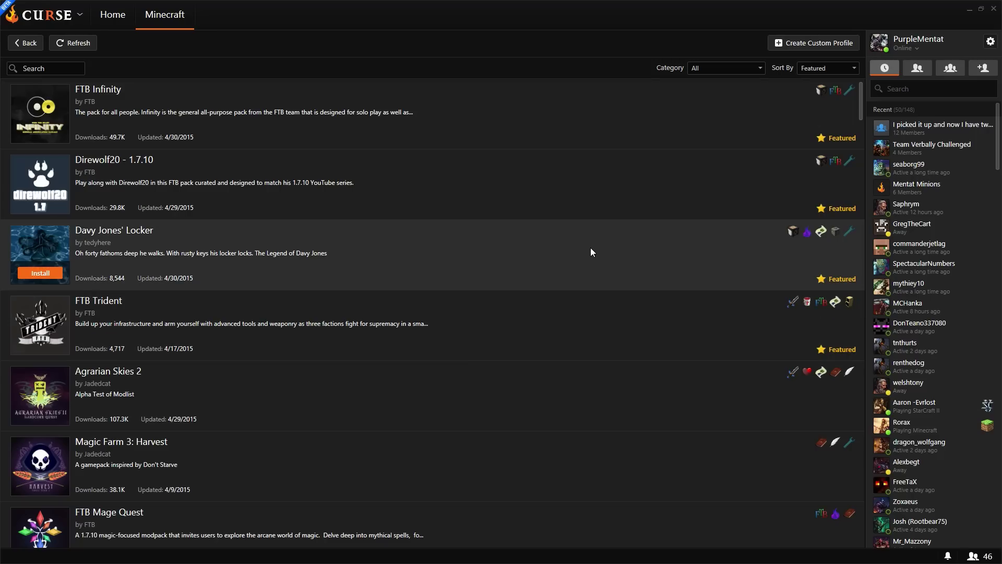
Search the modpack catalogue for "agr" and install Agrarian Skies 2
{"action": "left_click", "coordinate": [62, 67]}
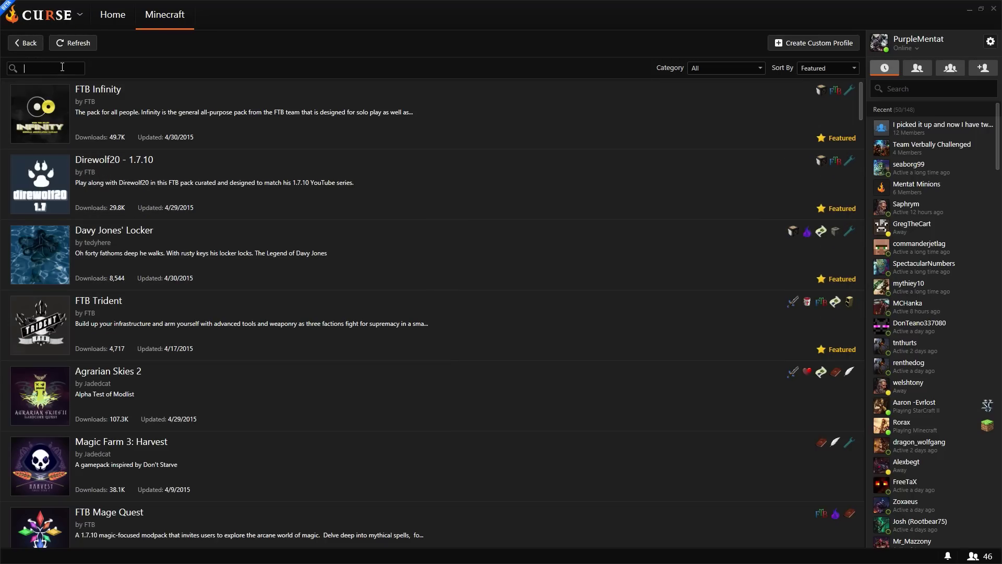
{"action": "type", "text": "agr"}
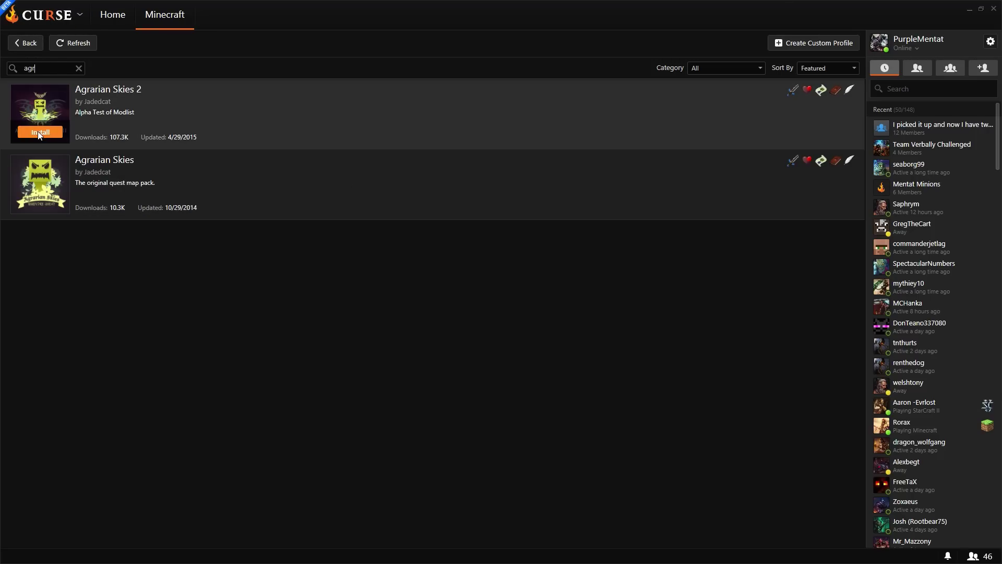
{"action": "left_click", "coordinate": [39, 132]}
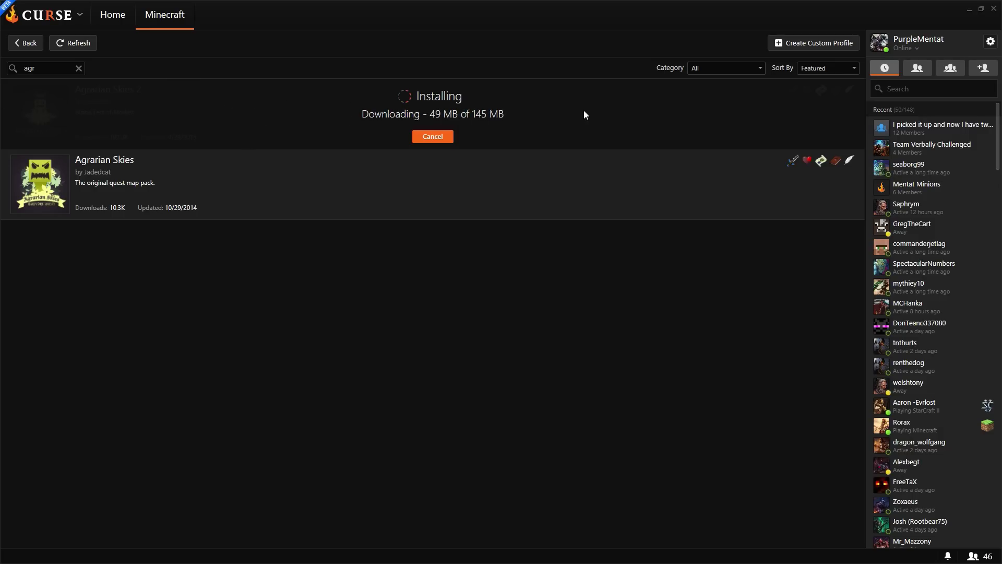
Return to the installed modpacks and check the versions of SkyLords AGS2 and Agrarian Skies 2, including the latter's installed mods
{"action": "left_click", "coordinate": [23, 46]}
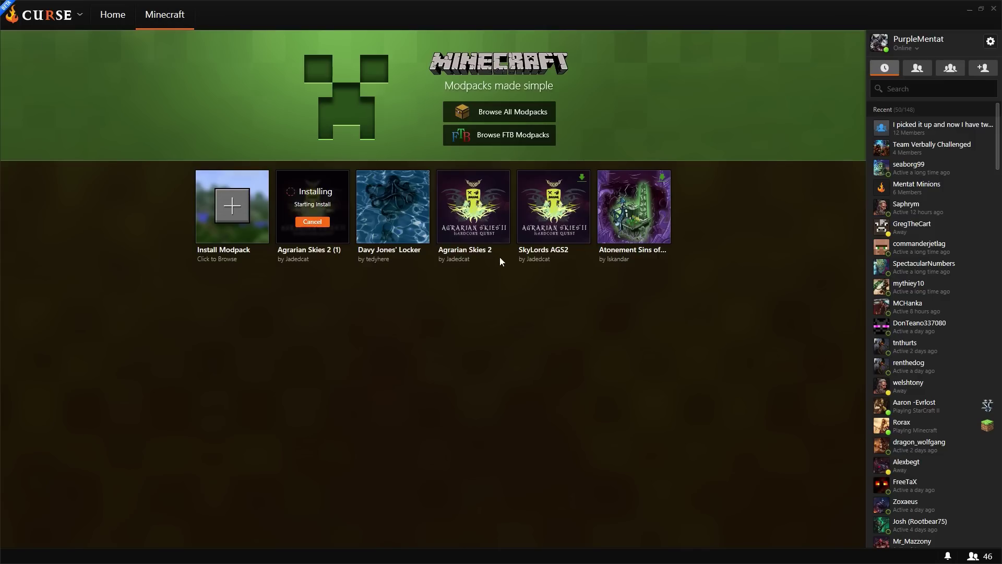
{"action": "mouse_move", "coordinate": [495, 173]}
{"action": "mouse_move", "coordinate": [533, 189]}
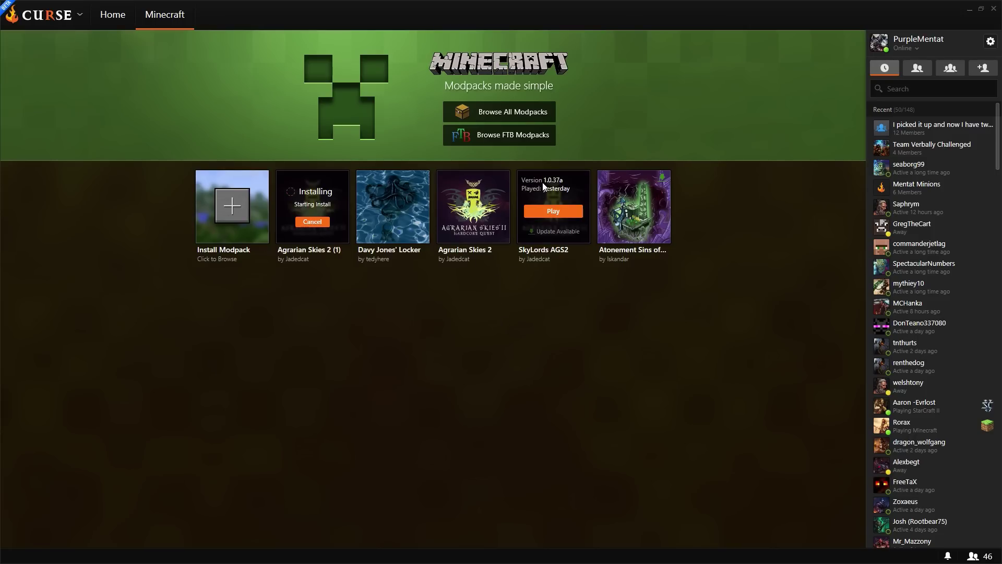
{"action": "mouse_move", "coordinate": [465, 213]}
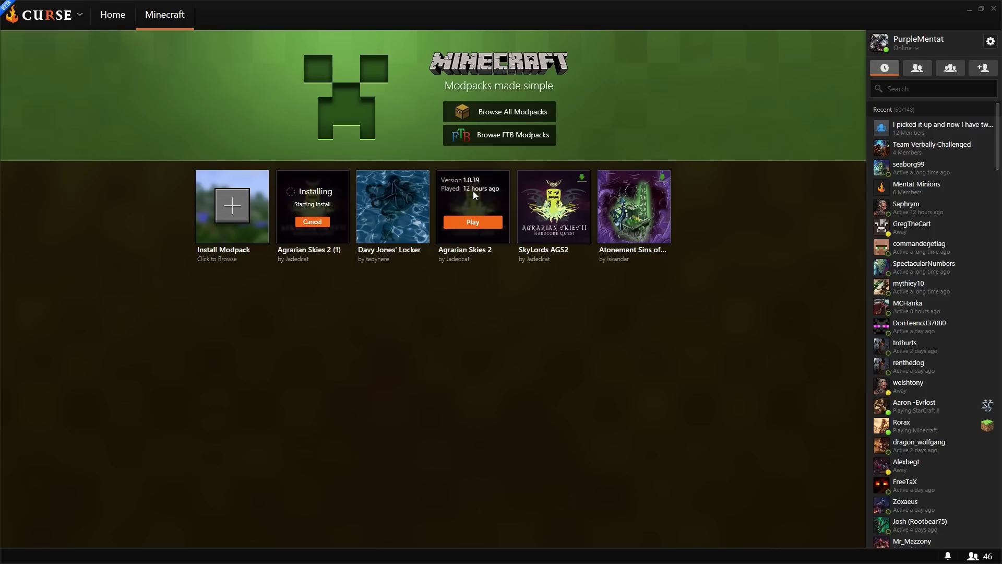
{"action": "left_click", "coordinate": [478, 196]}
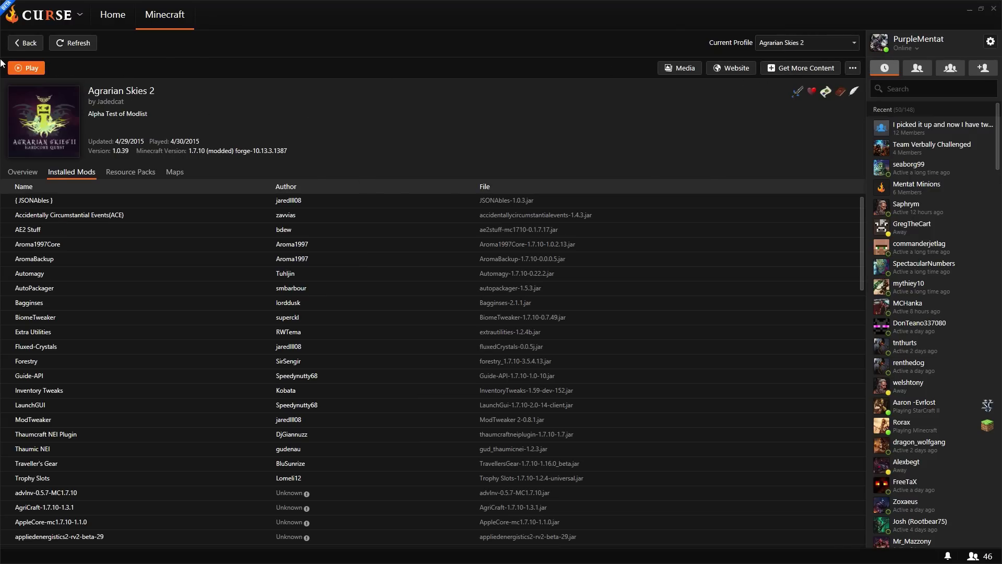
{"action": "left_click", "coordinate": [16, 43]}
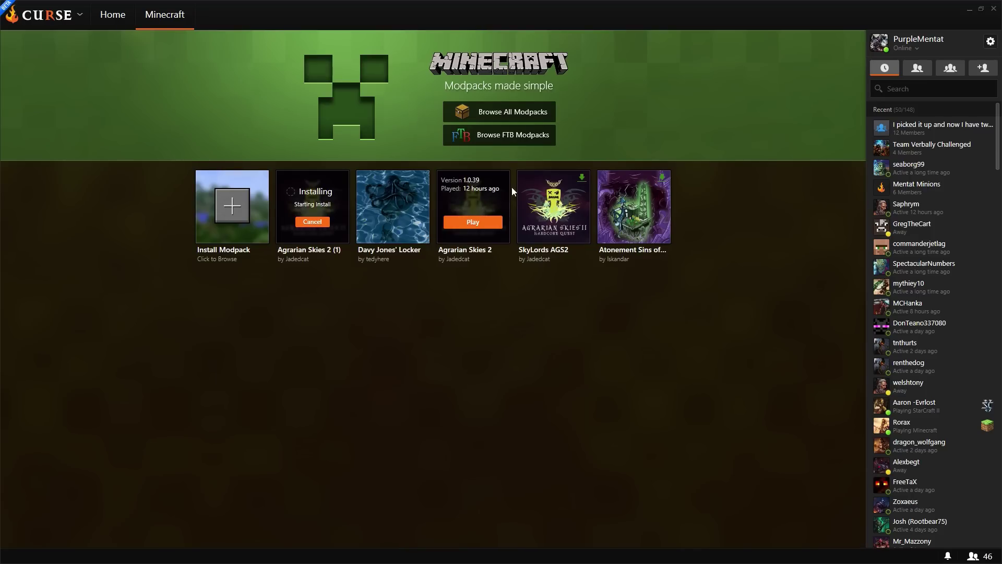
Rename the existing Agrarian Skies 2 profile to "ForgeCraft Agrarian Skies 2" in its profile options
{"action": "left_click", "coordinate": [473, 183]}
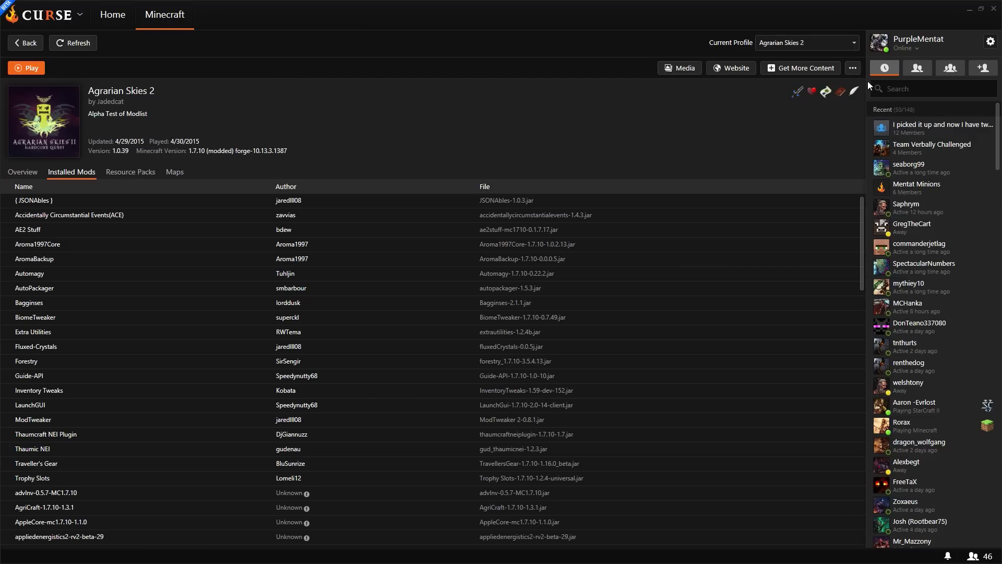
{"action": "left_click", "coordinate": [853, 68]}
{"action": "left_click", "coordinate": [850, 117]}
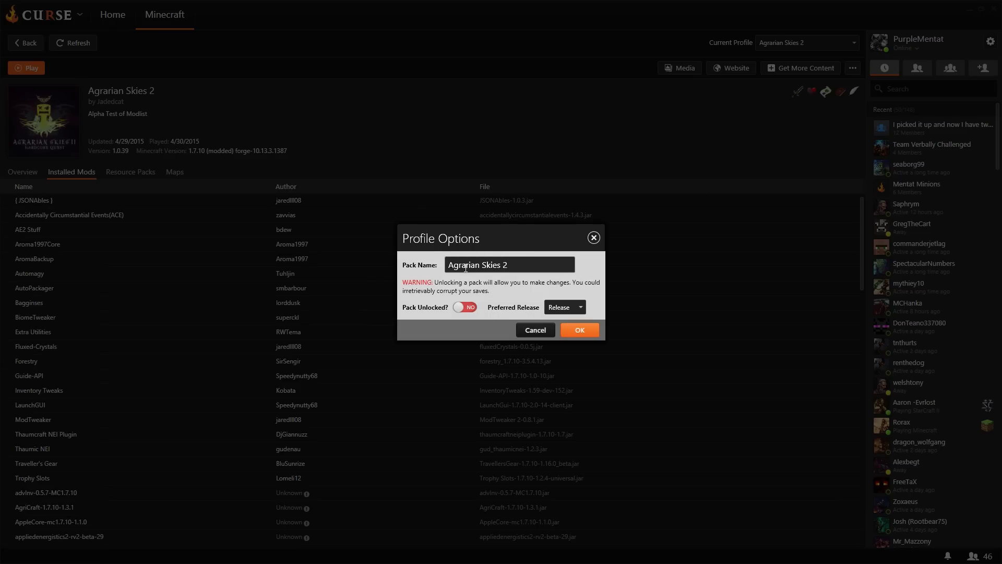
{"action": "left_click", "coordinate": [450, 265]}
{"action": "type", "text": "ForgeCraft"}
{"action": "left_click", "coordinate": [466, 308]}
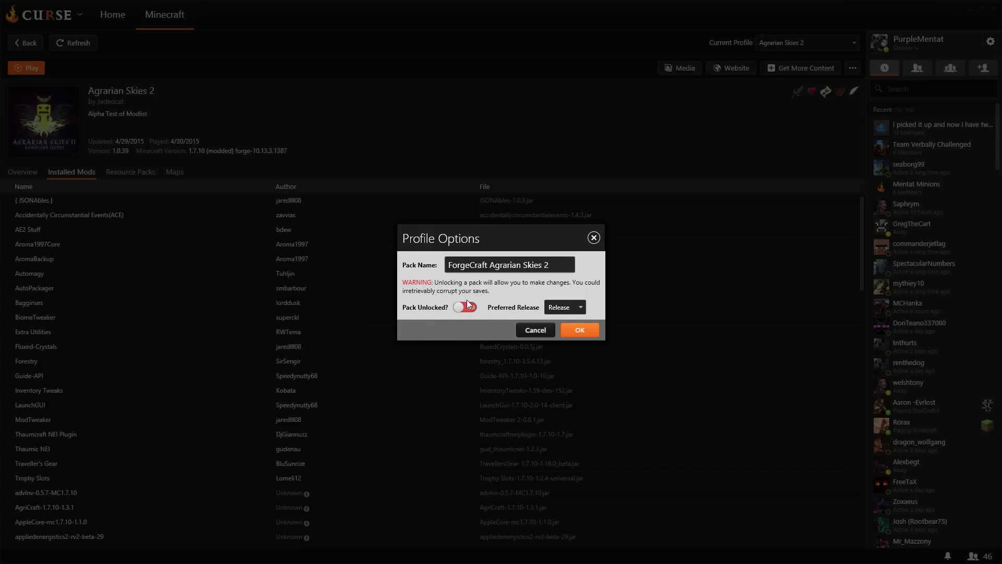
{"action": "left_click", "coordinate": [579, 330]}
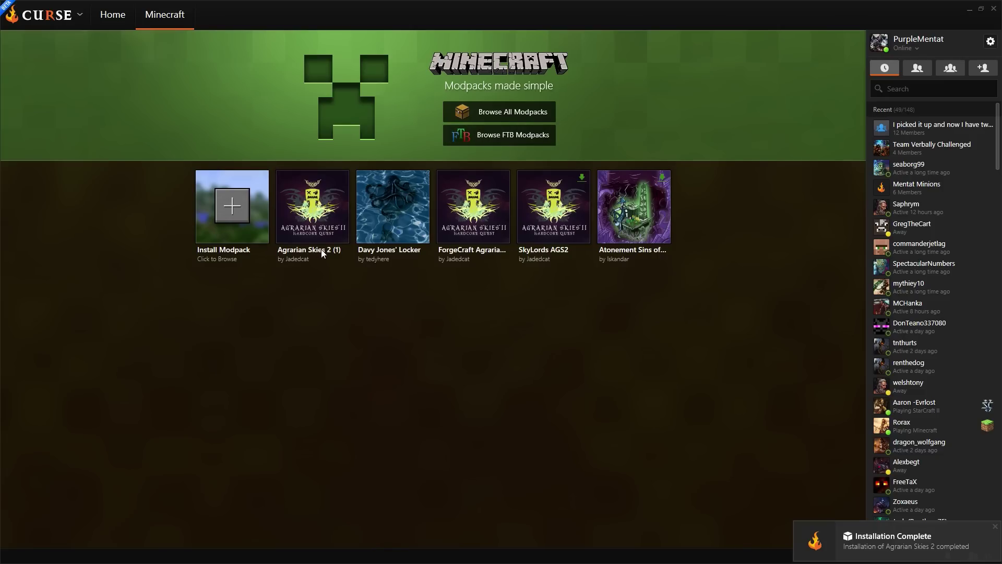
Open the Minecraft launcher for Agrarian Skies 2 (1), check its profile selection, and continue with the existing logged-in user
{"action": "mouse_move", "coordinate": [334, 180]}
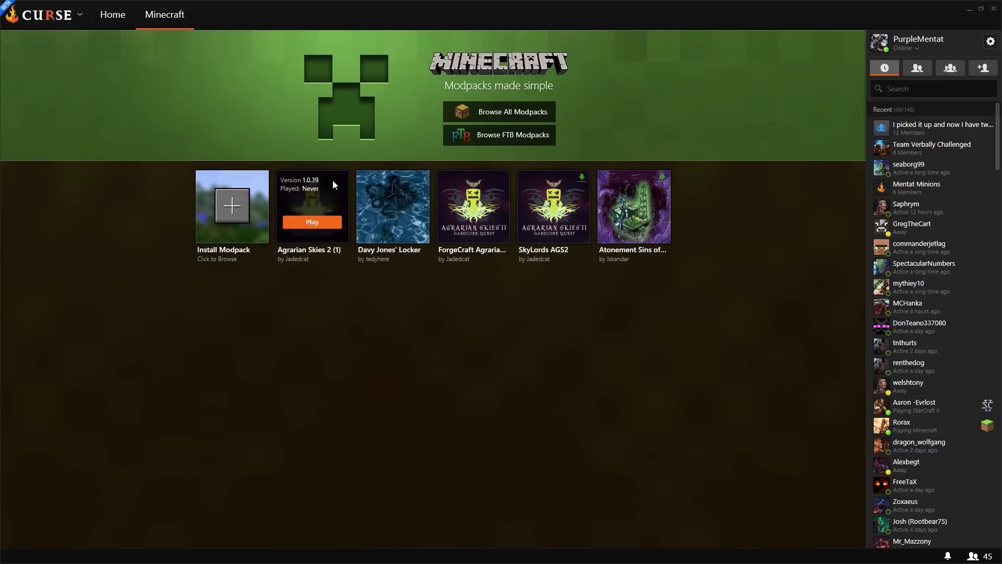
{"action": "left_click", "coordinate": [319, 222]}
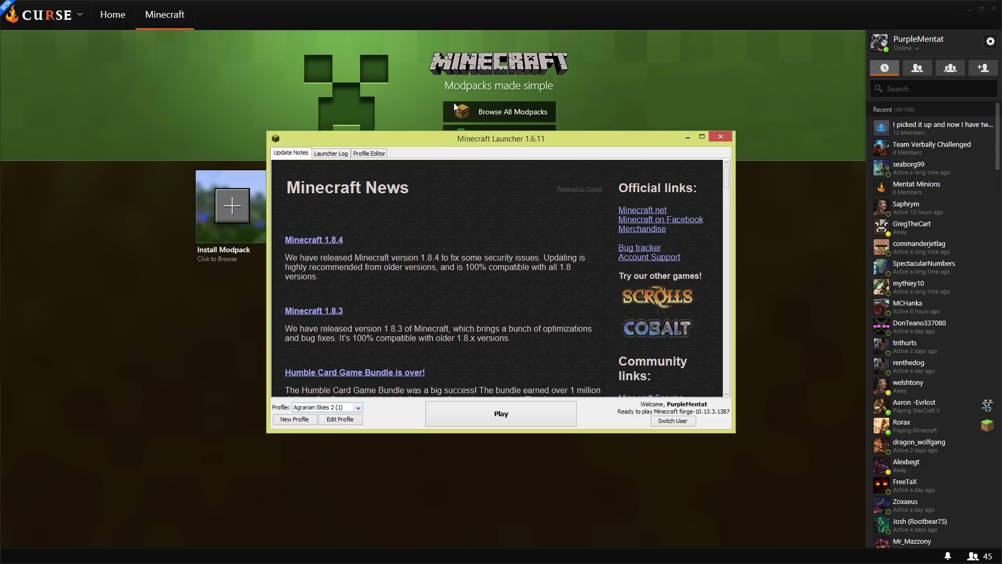
{"action": "left_click", "coordinate": [355, 410]}
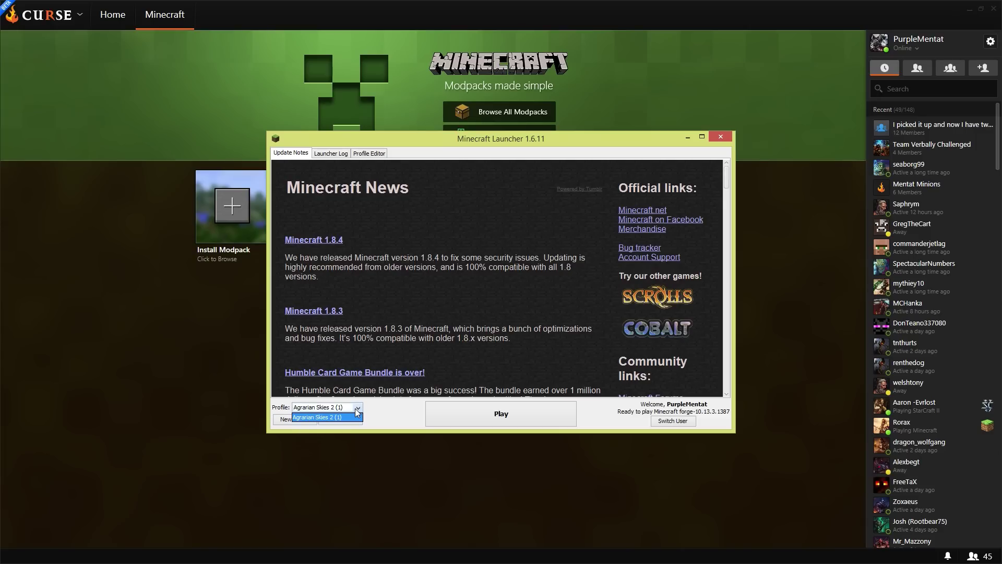
{"action": "left_click", "coordinate": [353, 410]}
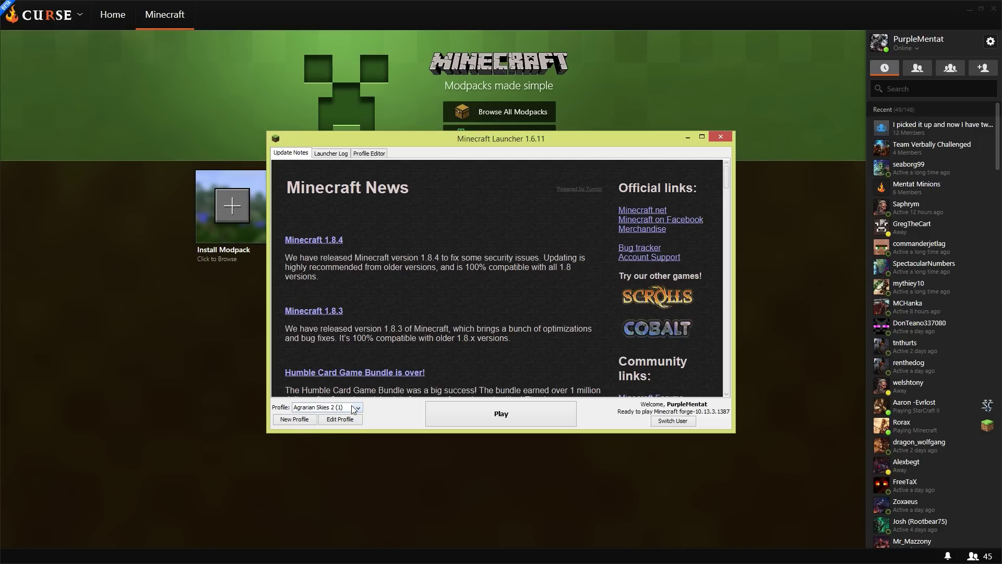
{"action": "left_click", "coordinate": [669, 422]}
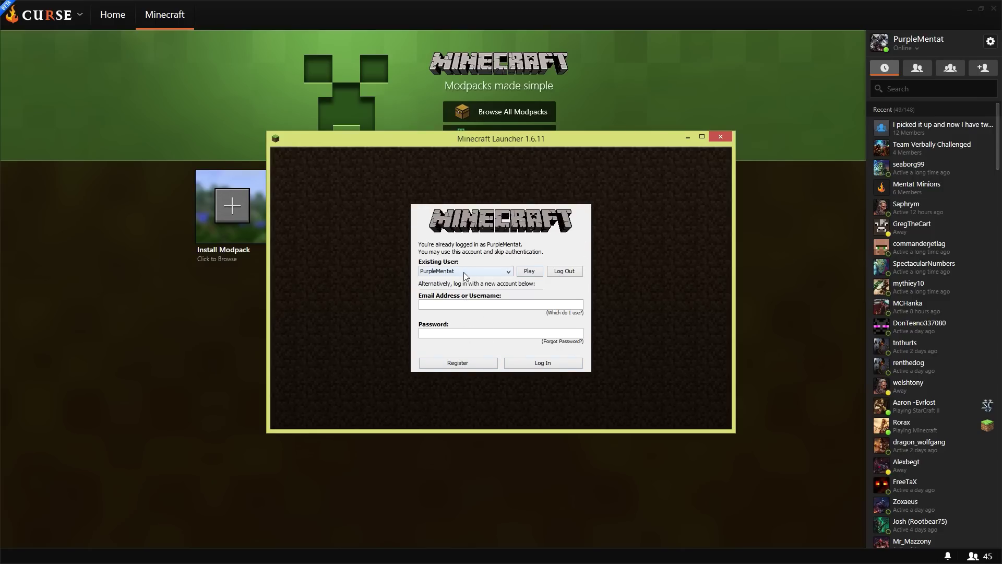
{"action": "left_click", "coordinate": [524, 272]}
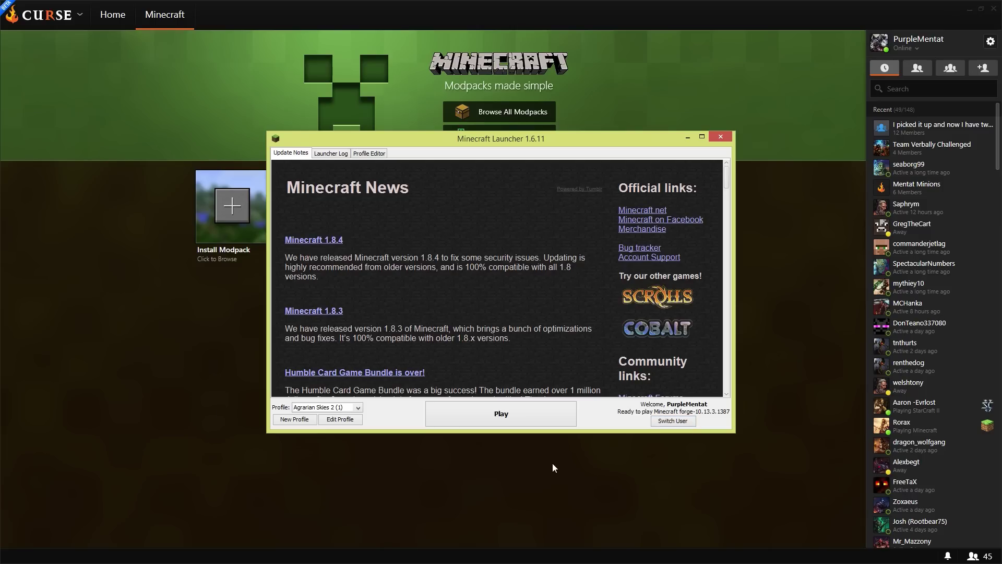
Start Minecraft with the Agrarian Skies 2 (1) profile, maximize the game window and continue past the pack notice
{"action": "left_click", "coordinate": [488, 412]}
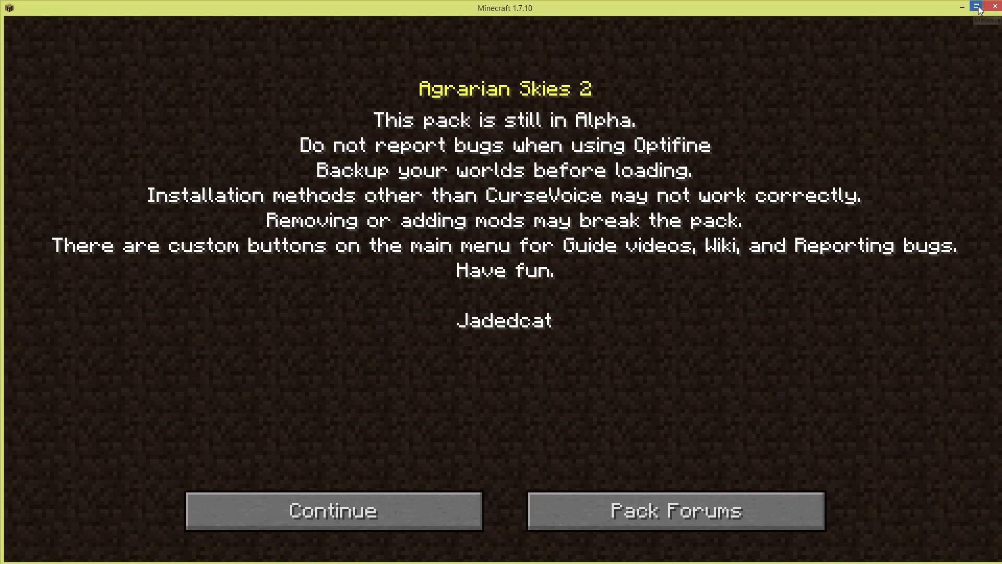
{"action": "left_click", "coordinate": [978, 7]}
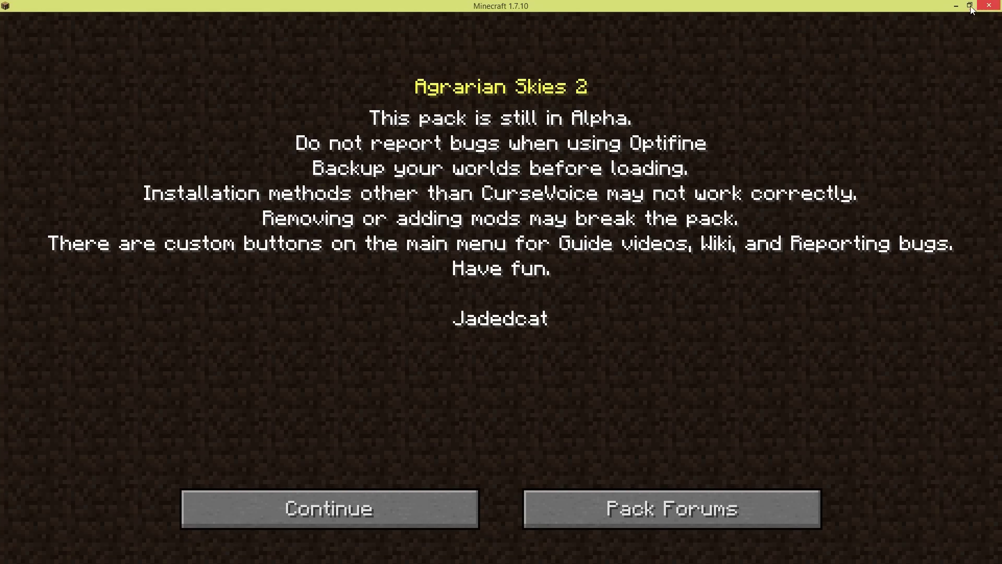
{"action": "left_click", "coordinate": [330, 522]}
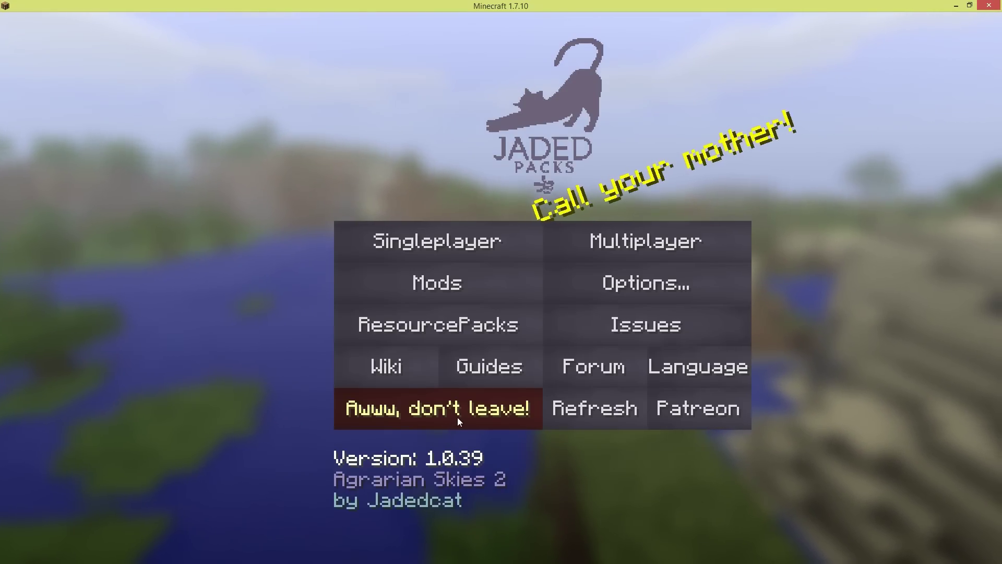